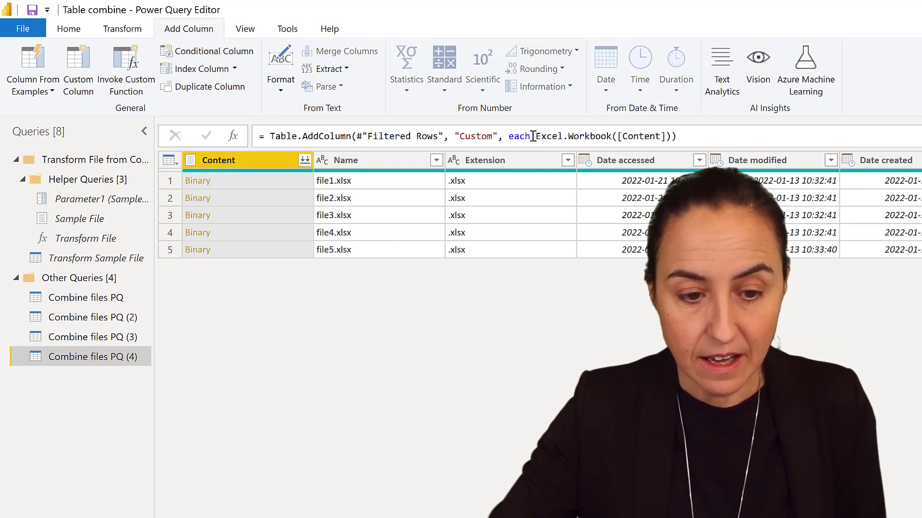
# - Highlight Excel.Workbook([Content]) in the Added Custom step's formula
pyautogui.moveTo(532, 136); pyautogui.dragTo(678, 137)
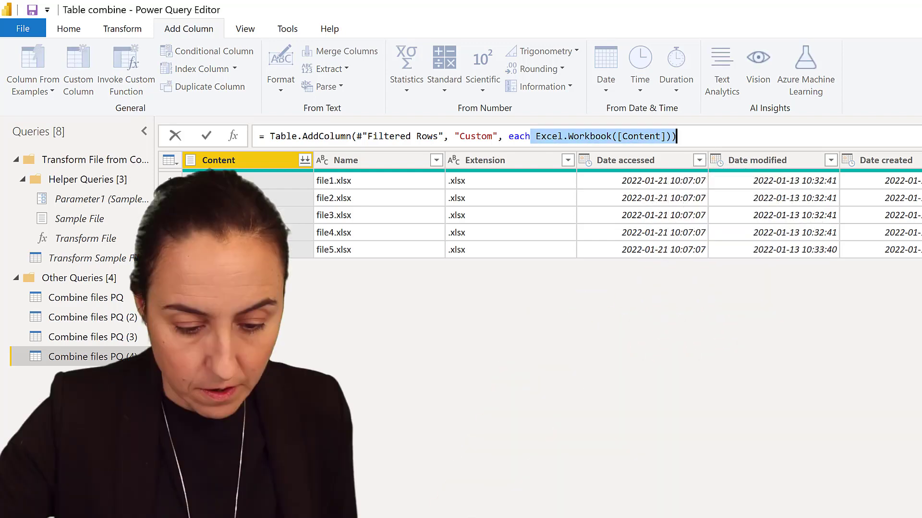
# - In the Excel.Workbook docs, highlight the syntax line's workbook as binary parameter
pyautogui.hotkey('alt', 'Tab')
pyautogui.click(561, 386)
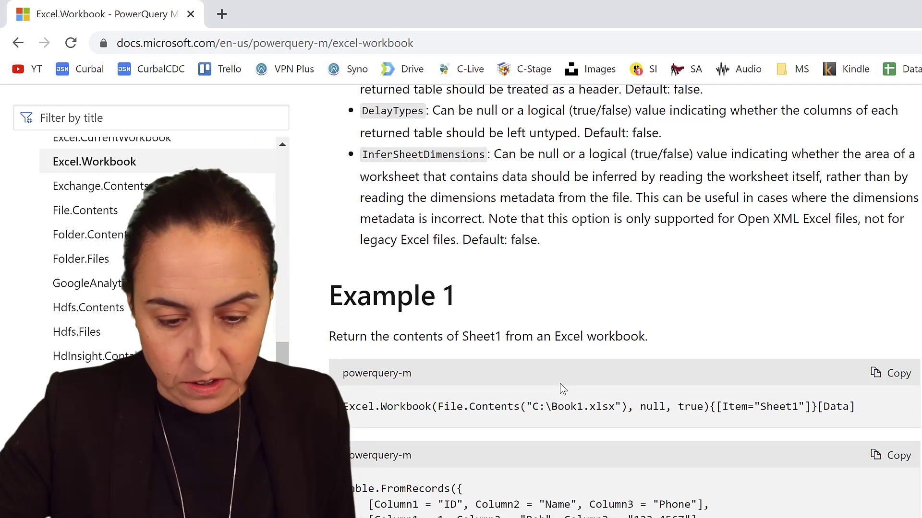
pyautogui.scroll(10, 592, 374)
pyautogui.moveTo(344, 306); pyautogui.dragTo(899, 323)
pyautogui.click(413, 305)
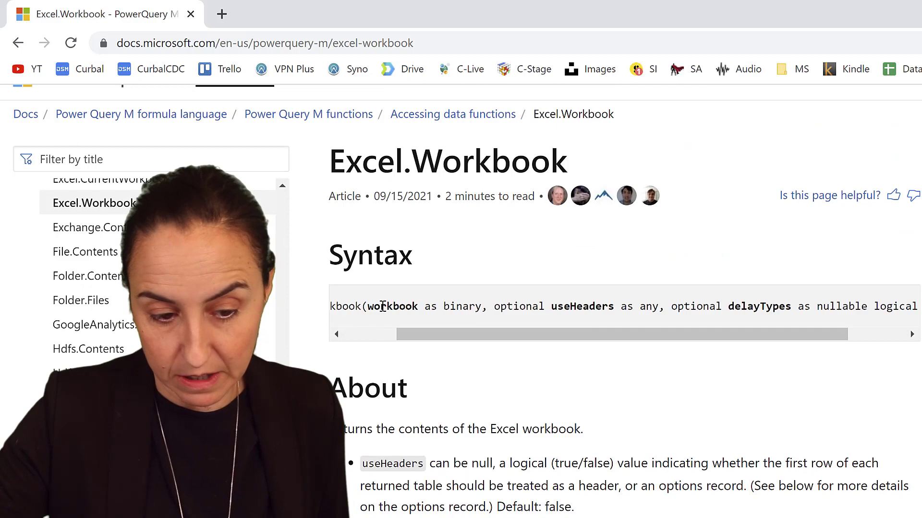
pyautogui.moveTo(367, 307); pyautogui.dragTo(478, 311)
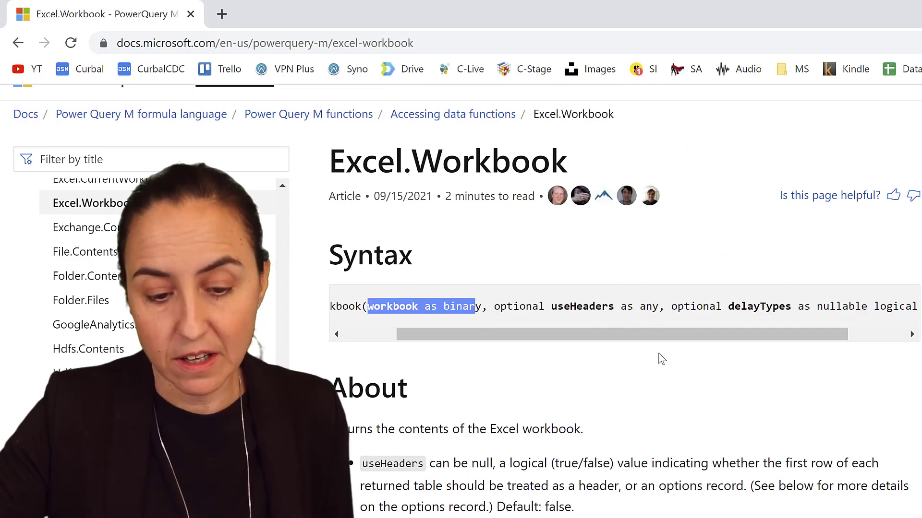
# - Highlight the null and true arguments in Excel.Workbook's Example 1
pyautogui.scroll(-10, 662, 359)
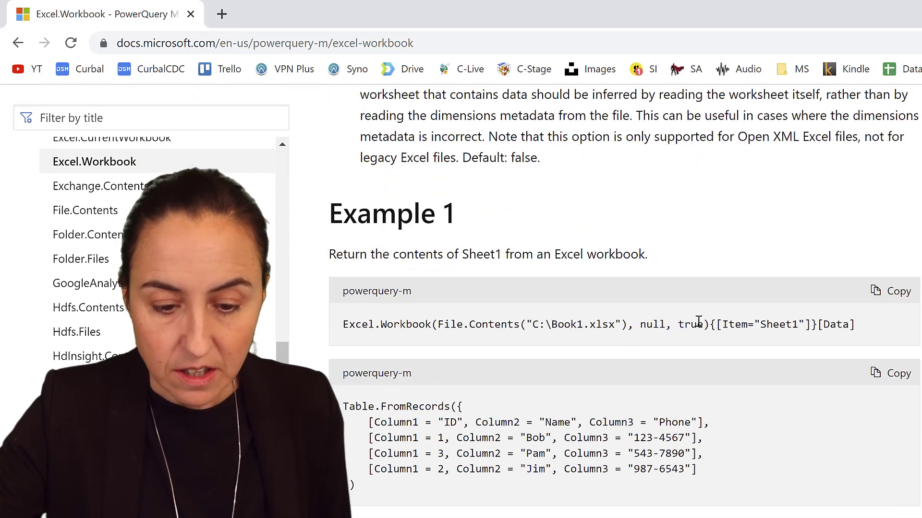
pyautogui.doubleClick(648, 328)
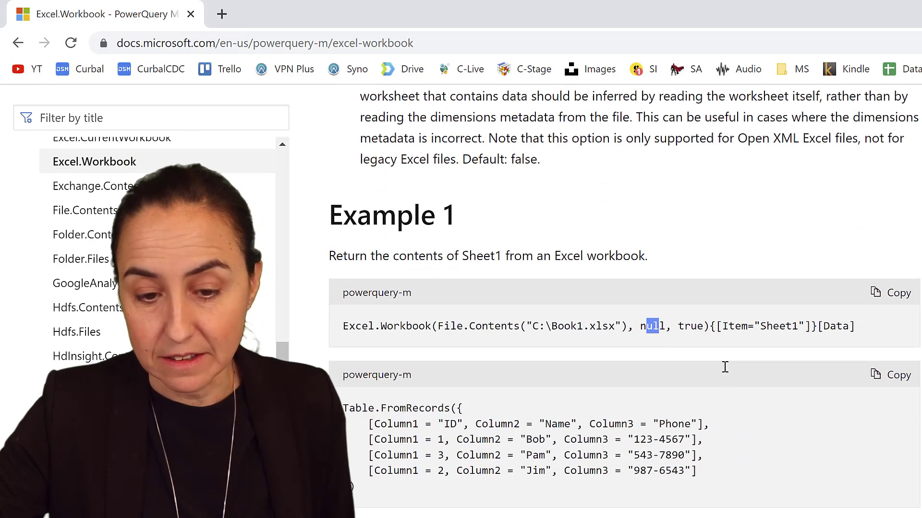
pyautogui.scroll(5, 727, 372)
pyautogui.scroll(-2, 731, 443)
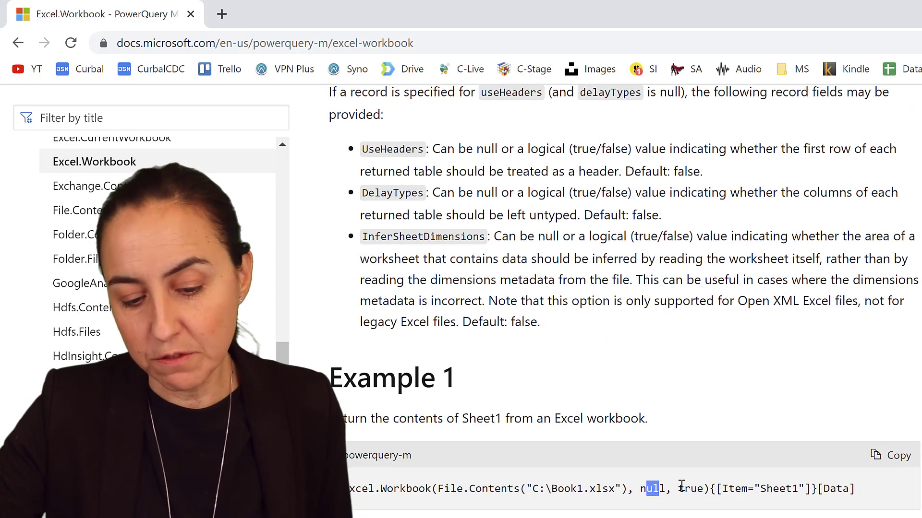
pyautogui.moveTo(689, 487); pyautogui.dragTo(711, 488)
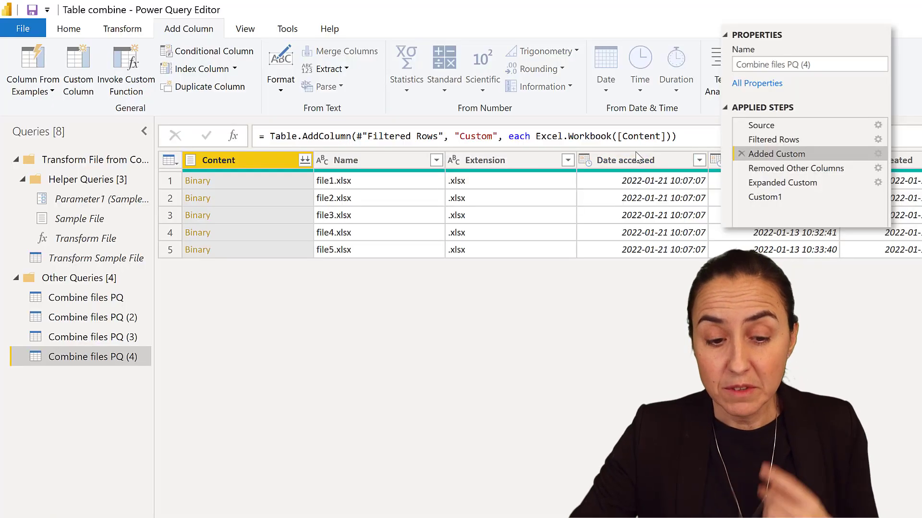
# - Change Added Custom to Excel.Workbook([Content], true) and confirm row 1 shows Account Manager and Sales headers
pyautogui.click(811, 182)
pyautogui.click(257, 185)
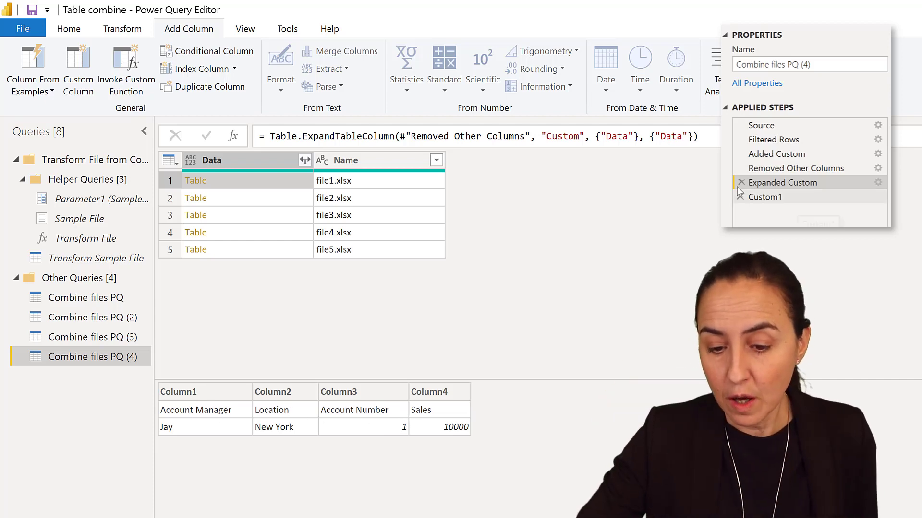
pyautogui.click(808, 154)
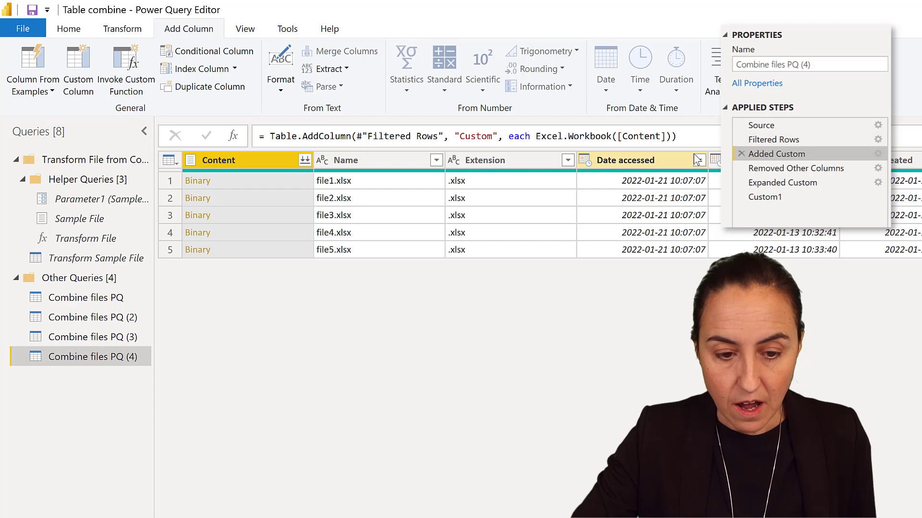
pyautogui.click(664, 136)
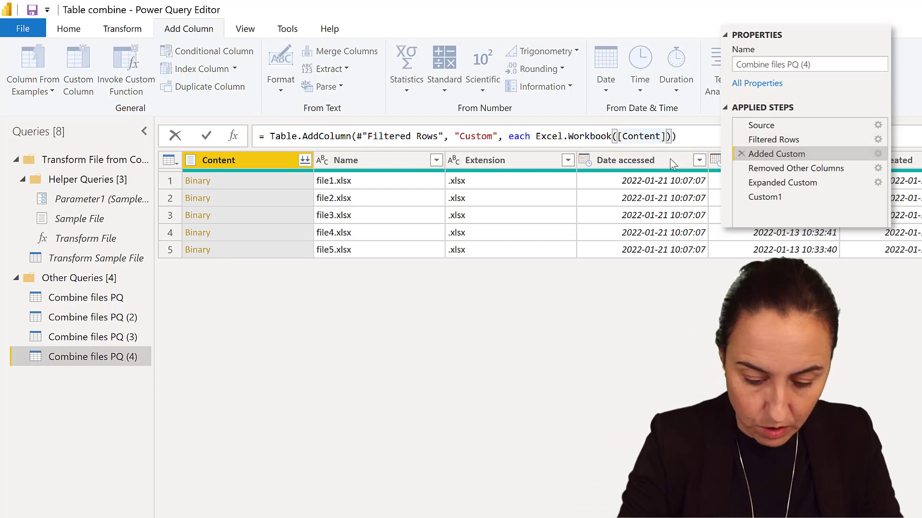
pyautogui.write(', true')
pyautogui.press('Return')
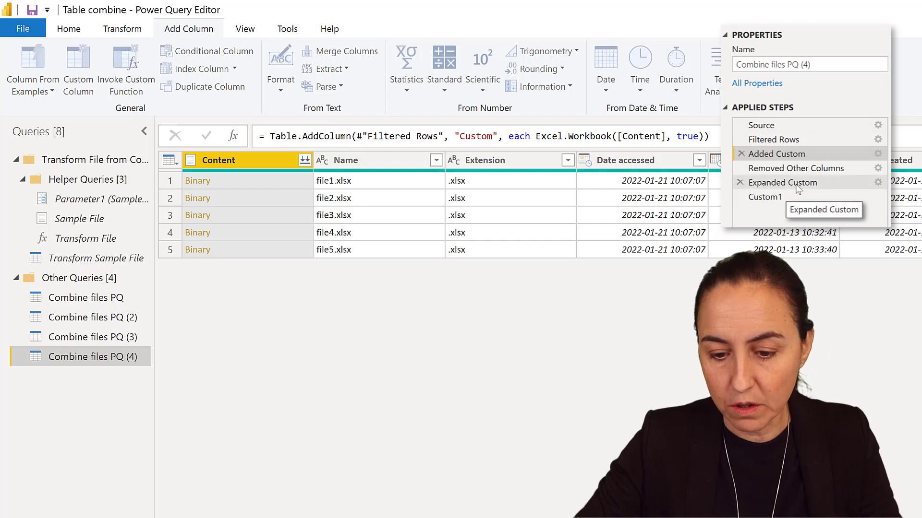
pyautogui.click(797, 187)
pyautogui.click(233, 181)
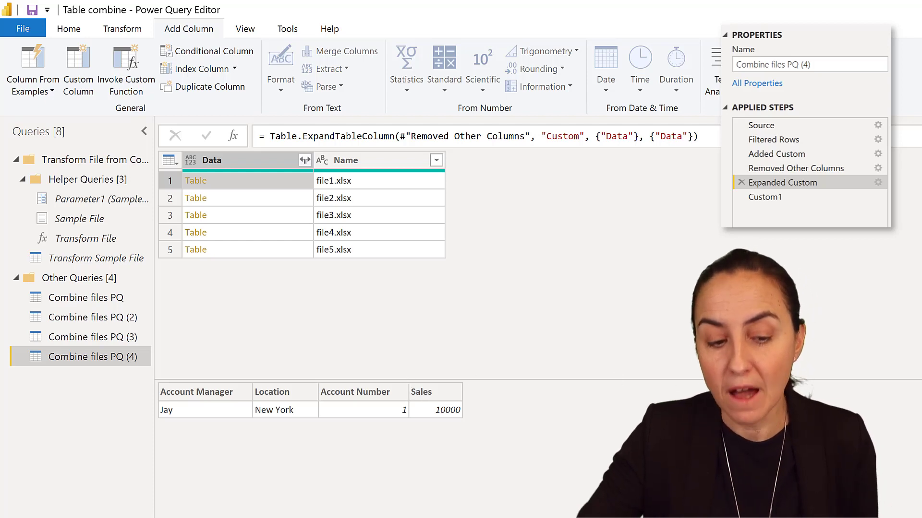
# - Select Custom1 to see Table.Combine's five rows with Account Manager, Location, Account Number, Sales
pyautogui.click(778, 197)
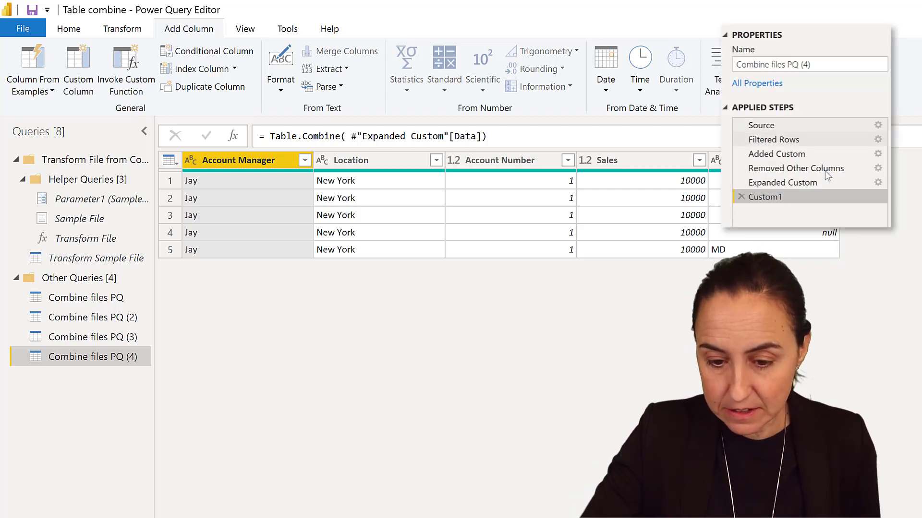
# - Check Removed Other Columns and Custom1, then step back to Expanded Custom with Data beside Name
pyautogui.click(787, 168)
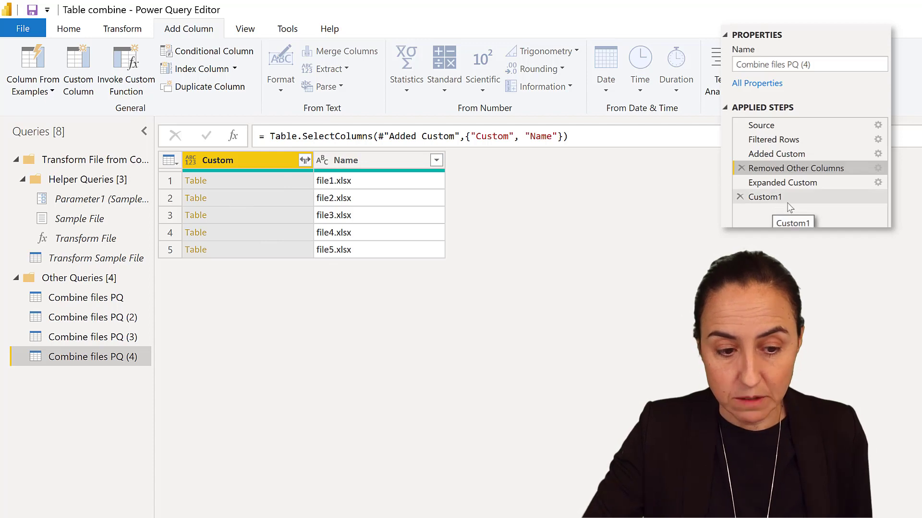
pyautogui.click(772, 198)
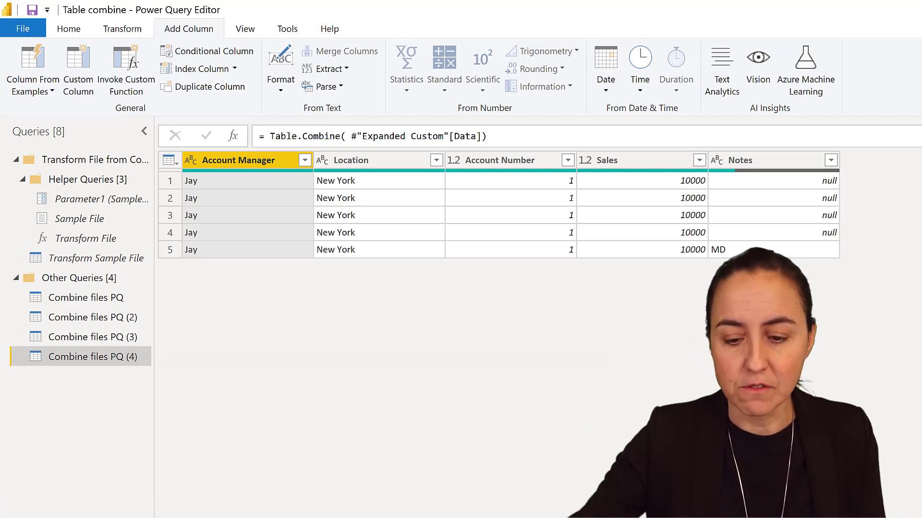
pyautogui.press('Up')
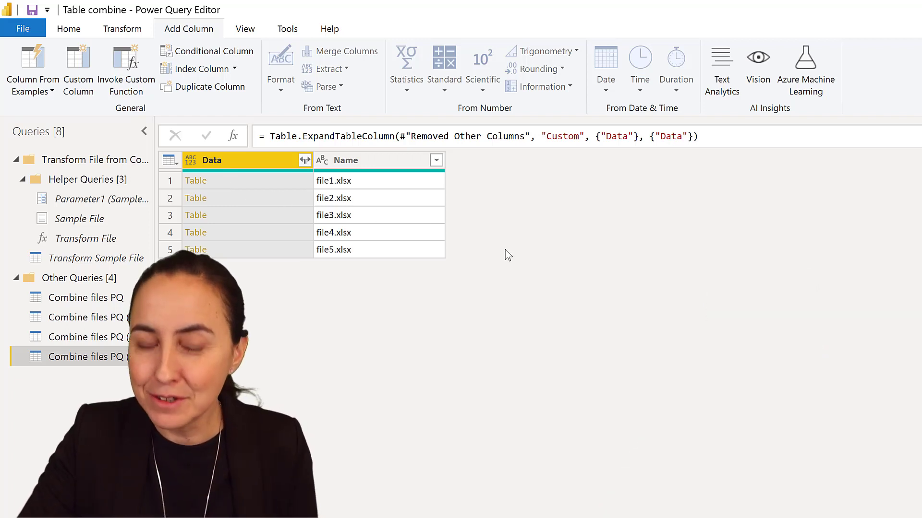
# - Insert a new Custom Column step and begin its formula with Table.AddColumn(
pyautogui.click(86, 67)
pyautogui.click(709, 417)
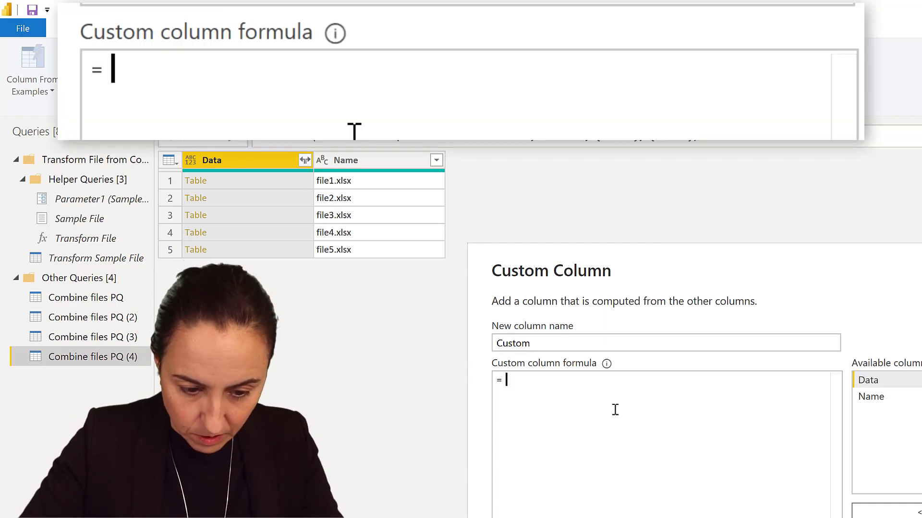
pyautogui.write('Table.A')
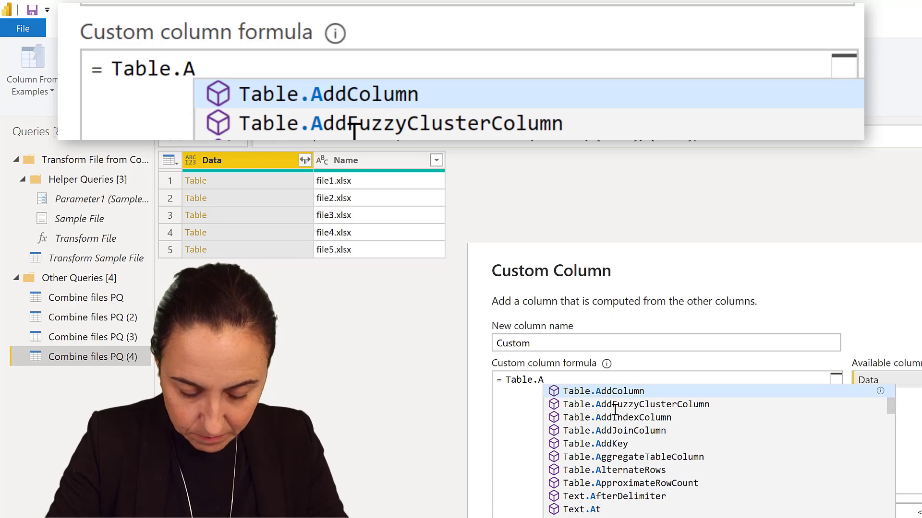
pyautogui.press('Tab')
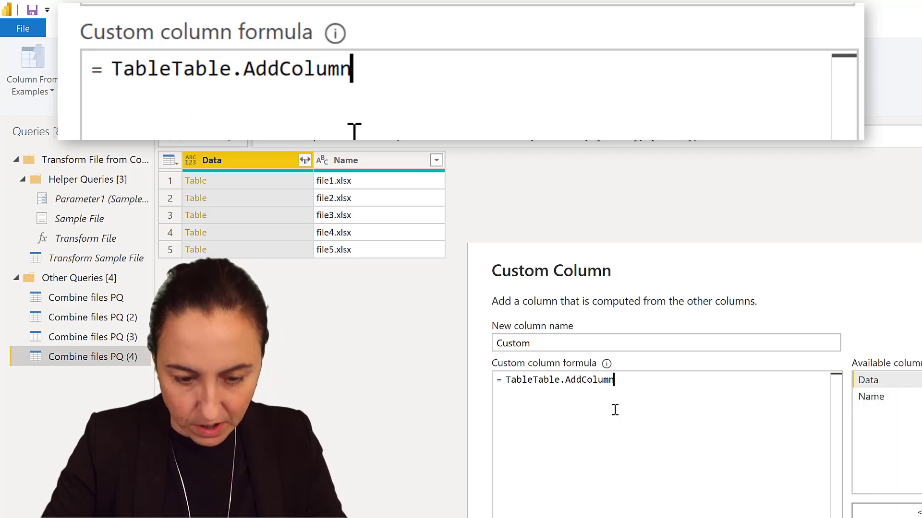
pyautogui.keyDown('shift'); pyautogui.click(533, 380); pyautogui.keyUp('shift')
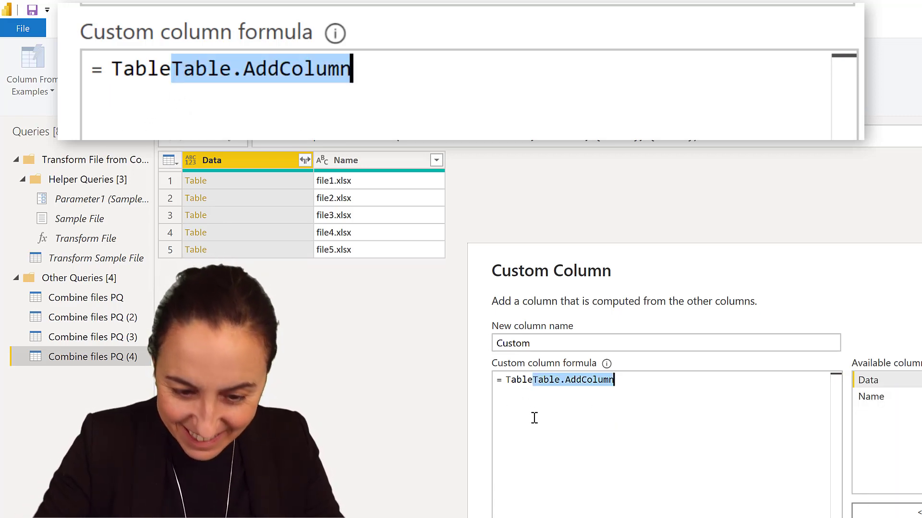
pyautogui.press('Left')
pyautogui.press('BackSpace')
pyautogui.press('BackSpace')
pyautogui.press('BackSpace')
pyautogui.press('BackSpace')
pyautogui.press('BackSpace')
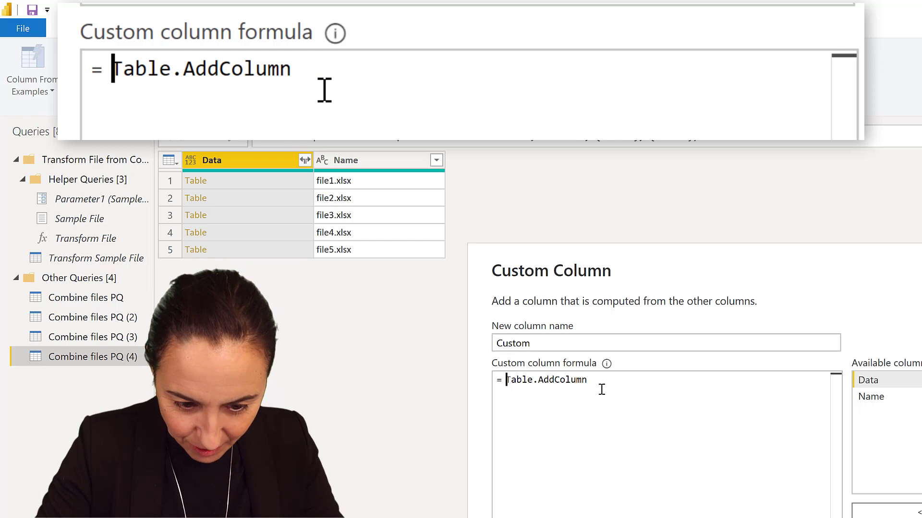
pyautogui.write('(')
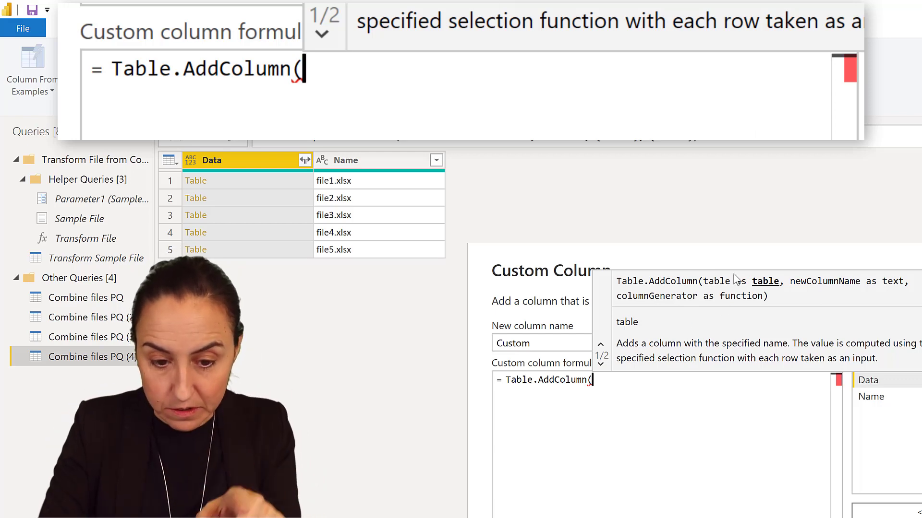
# - Complete the formula as Table.AddColumn([Data], "Name", each [Data]) and confirm it
pyautogui.doubleClick(889, 382)
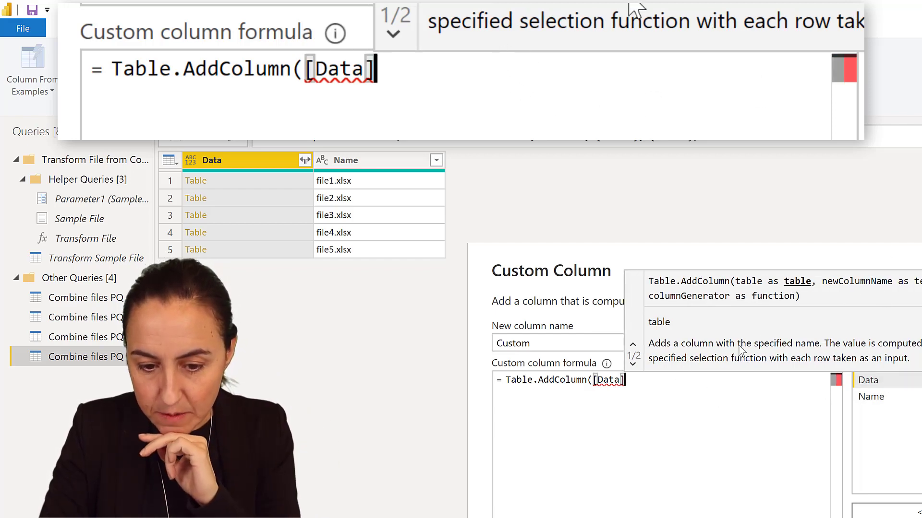
pyautogui.write(', ')
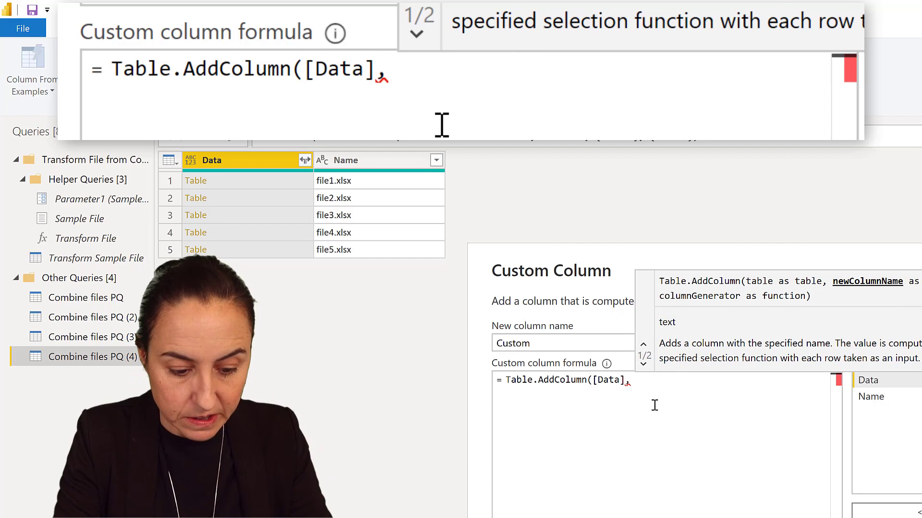
pyautogui.write('"Na')
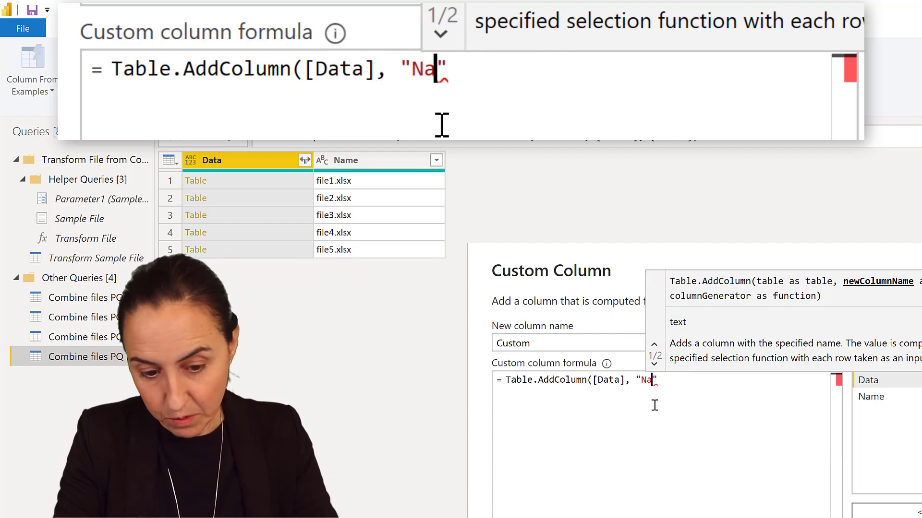
pyautogui.write('me",')
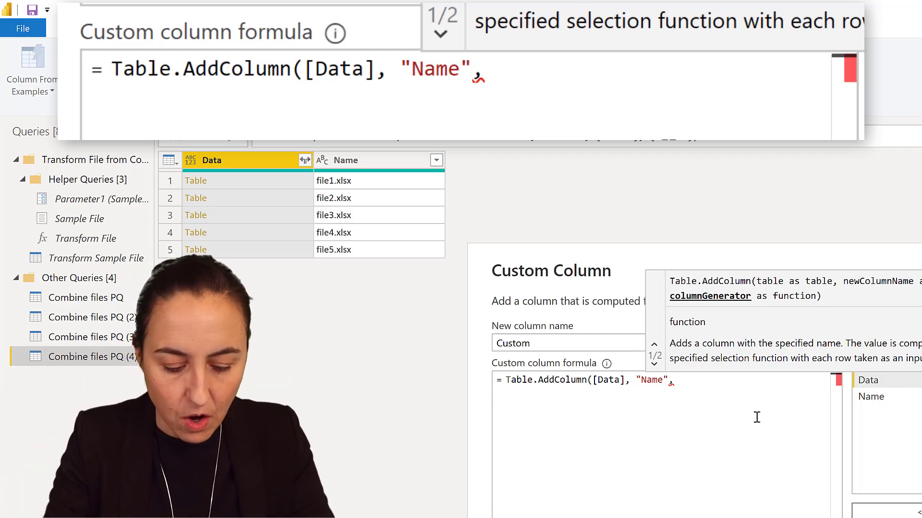
pyautogui.write('eadh')
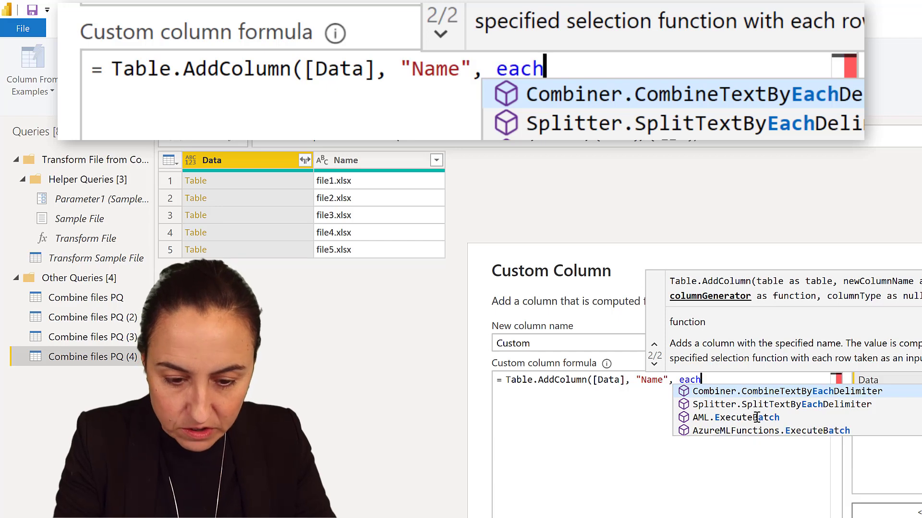
pyautogui.write(' [d')
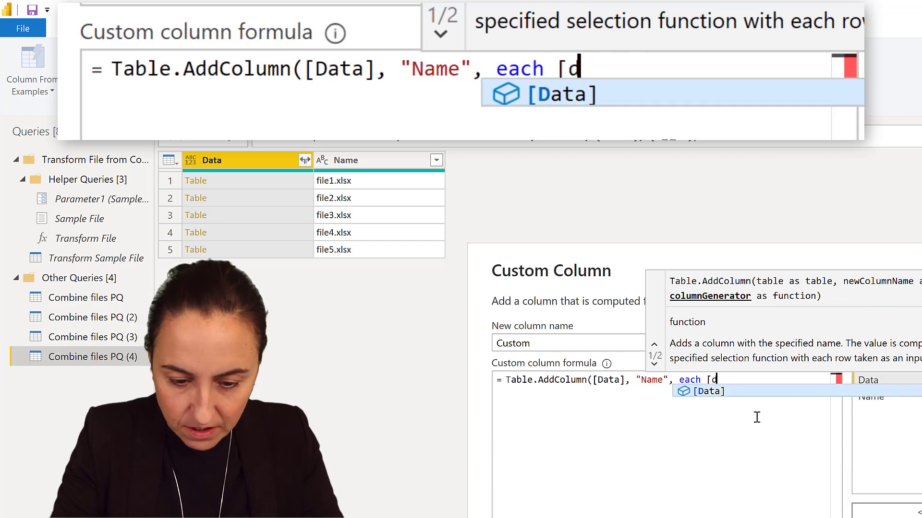
pyautogui.press('Tab')
pyautogui.write(')')
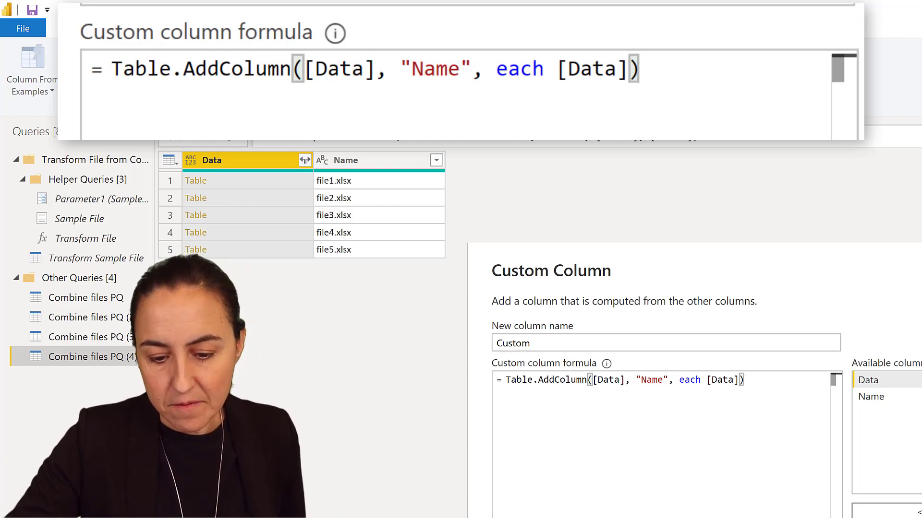
pyautogui.press('Return')
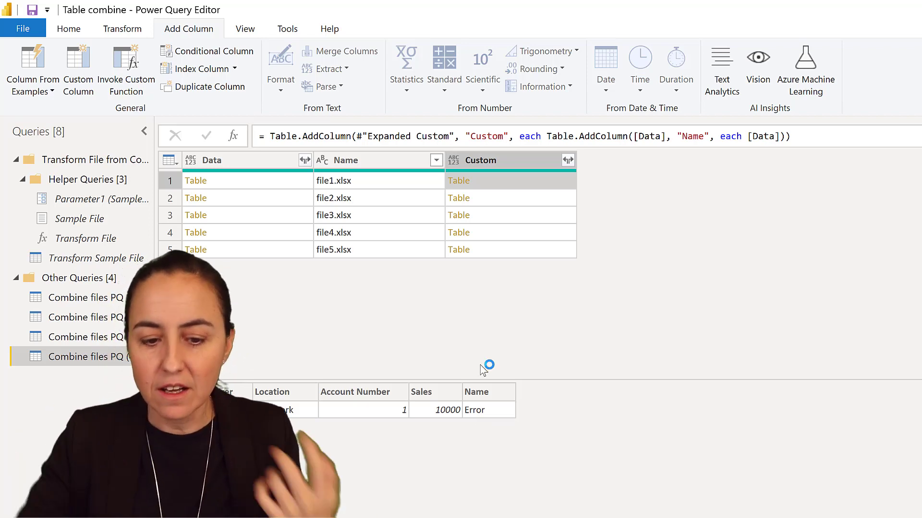
# - Select the second each in the Custom step's formula for editing
pyautogui.click(725, 136)
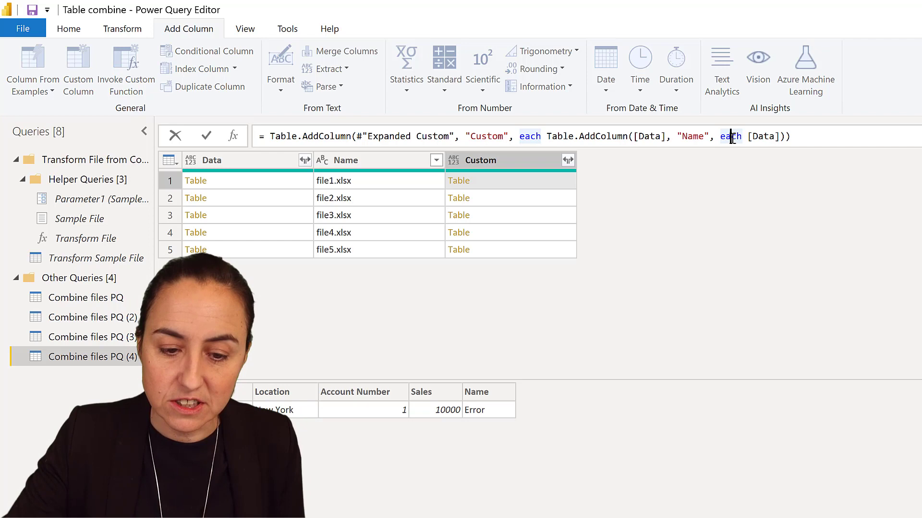
pyautogui.doubleClick(730, 136)
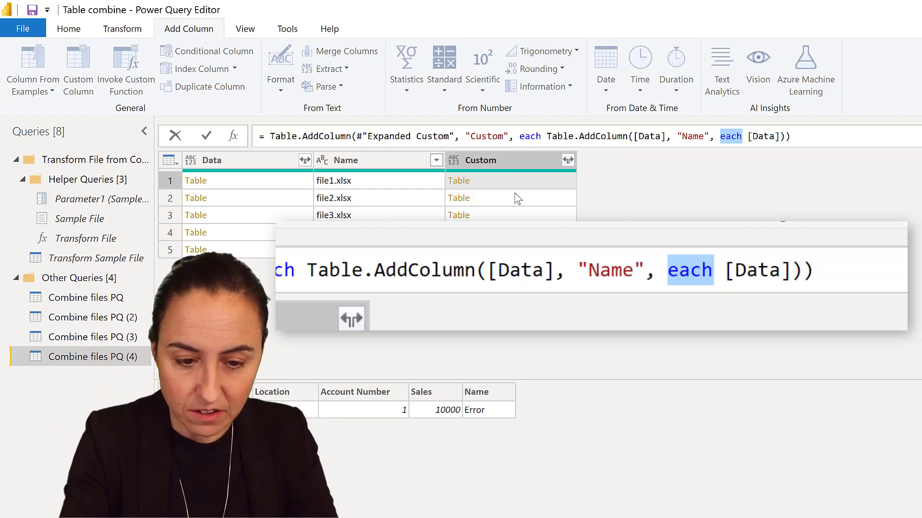
# - Replace the inner each with (r)=> so the Name generator reads (r)=> [Data], and commit
pyautogui.write('(')
pyautogui.press('BackSpace')
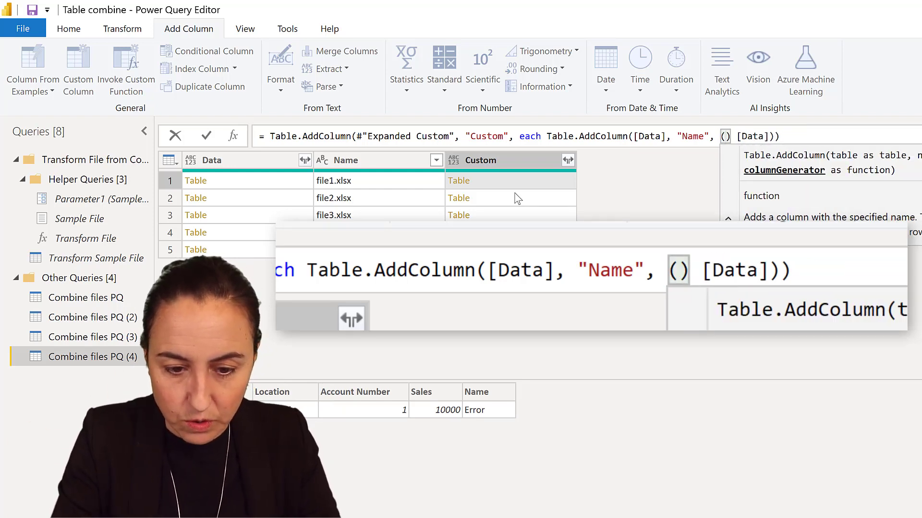
pyautogui.write('=>')
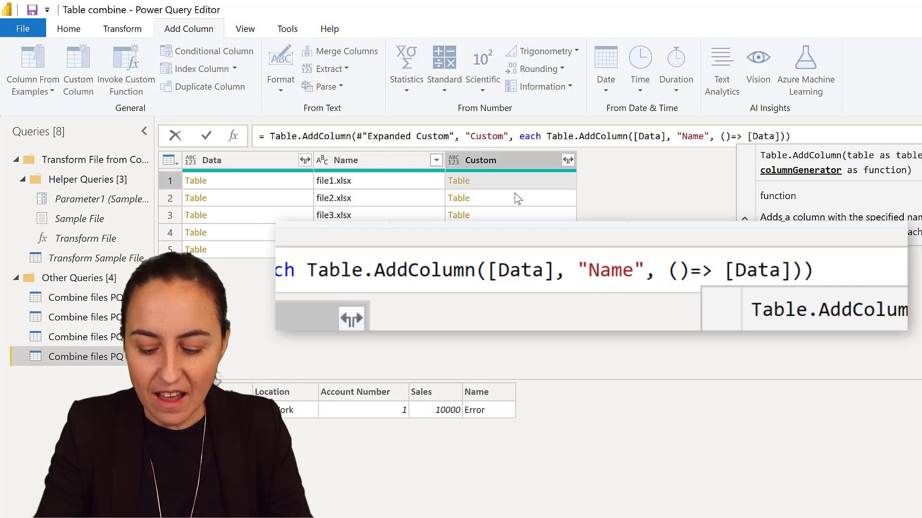
pyautogui.press('Left')
pyautogui.press('Left')
pyautogui.hotkey('shift', 'Return')
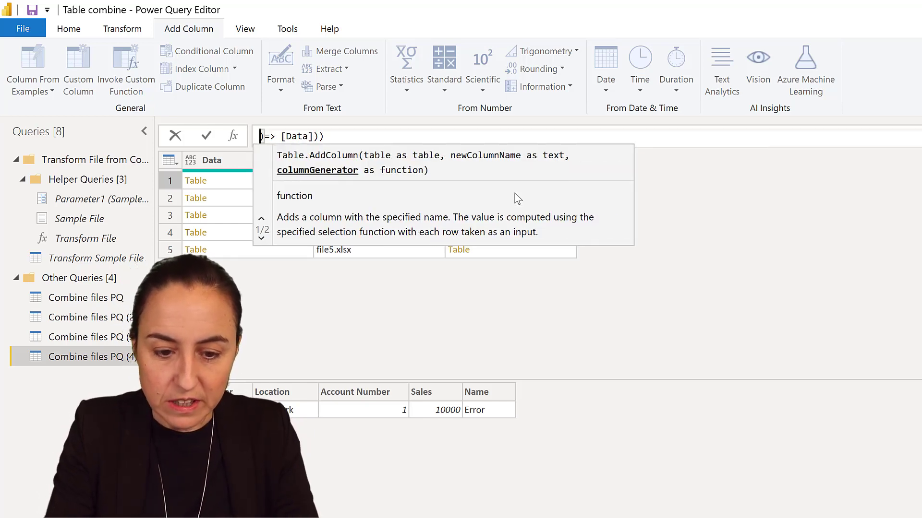
pyautogui.press('BackSpace')
pyautogui.write('_')
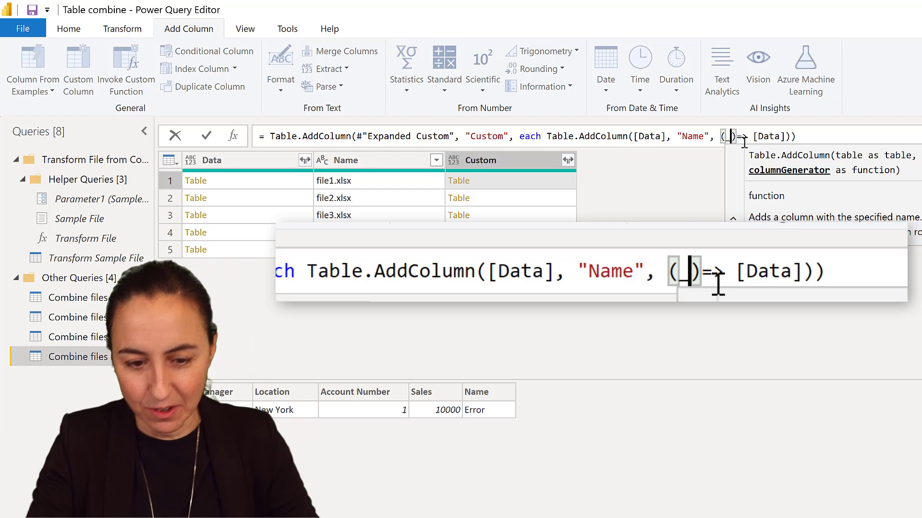
pyautogui.press('BackSpace')
pyautogui.write('r')
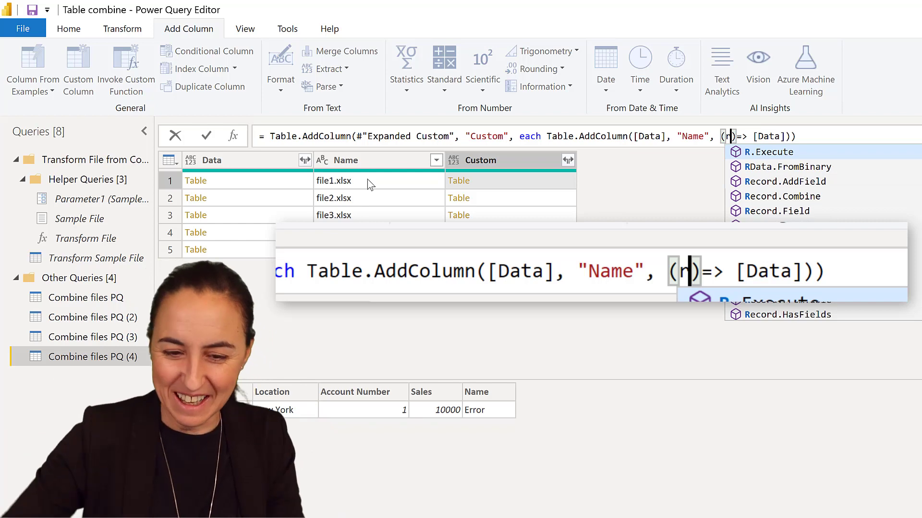
pyautogui.click(269, 160)
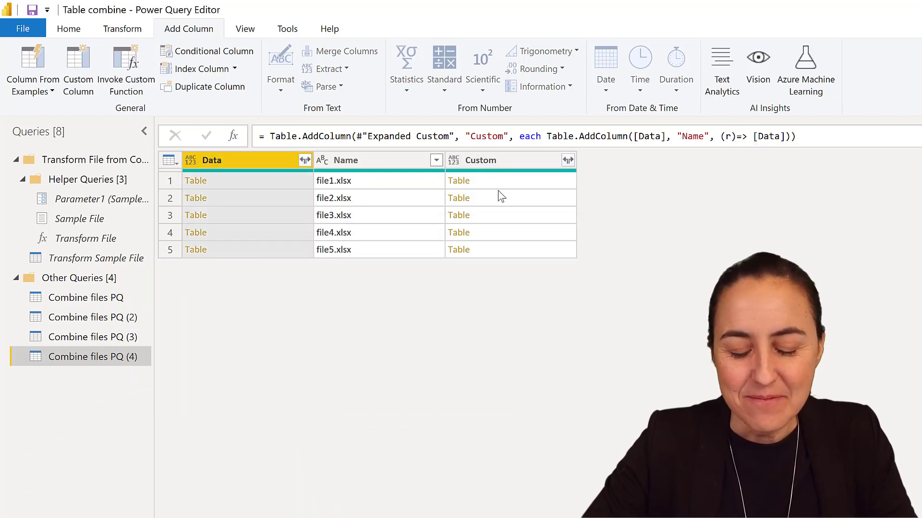
# - Change the inner function to (r)=> [Name] and verify row 1's nested table shows file1.xlsx
pyautogui.click(531, 180)
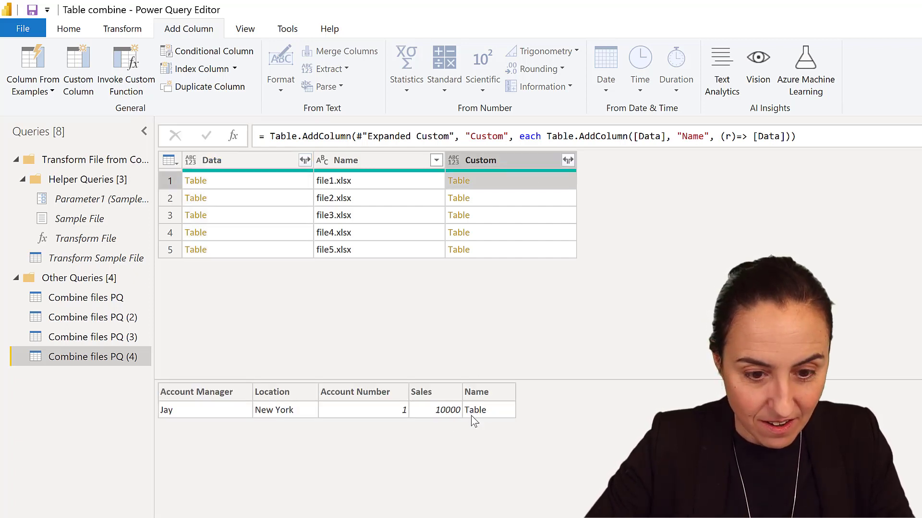
pyautogui.doubleClick(768, 136)
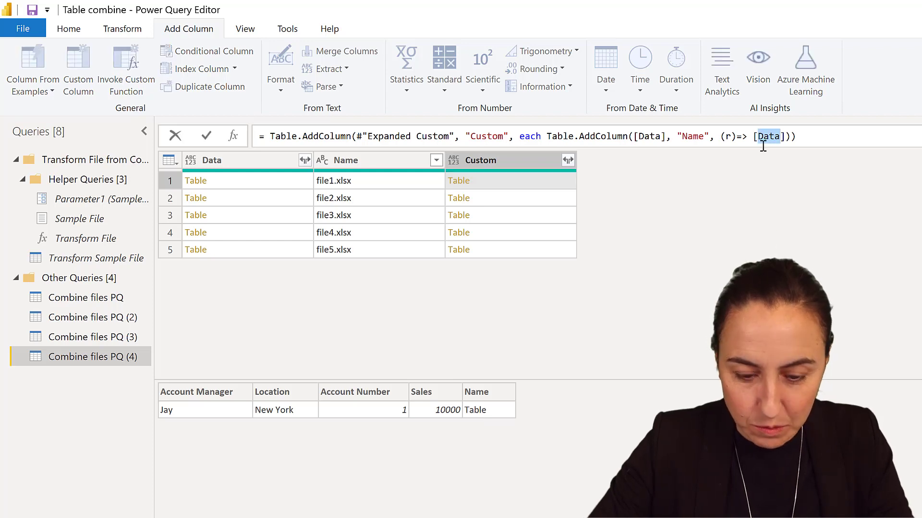
pyautogui.write('Name')
pyautogui.press('Return')
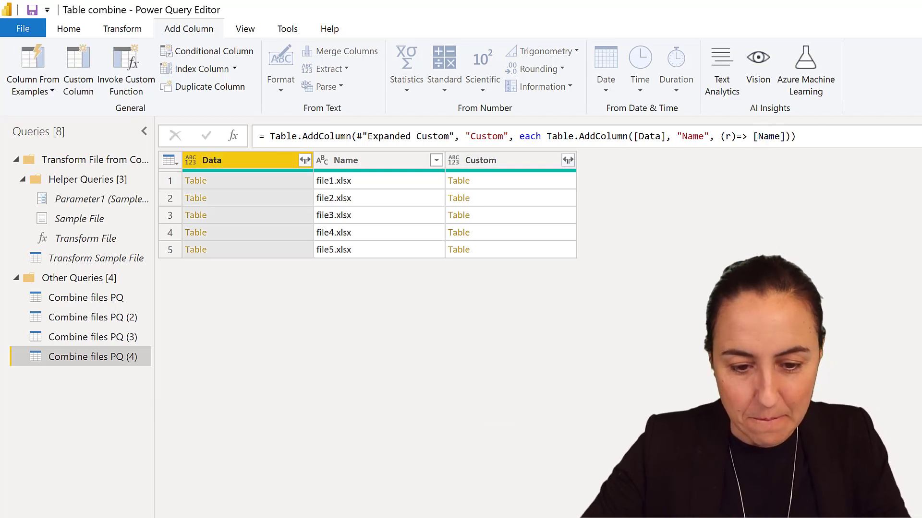
pyautogui.click(504, 182)
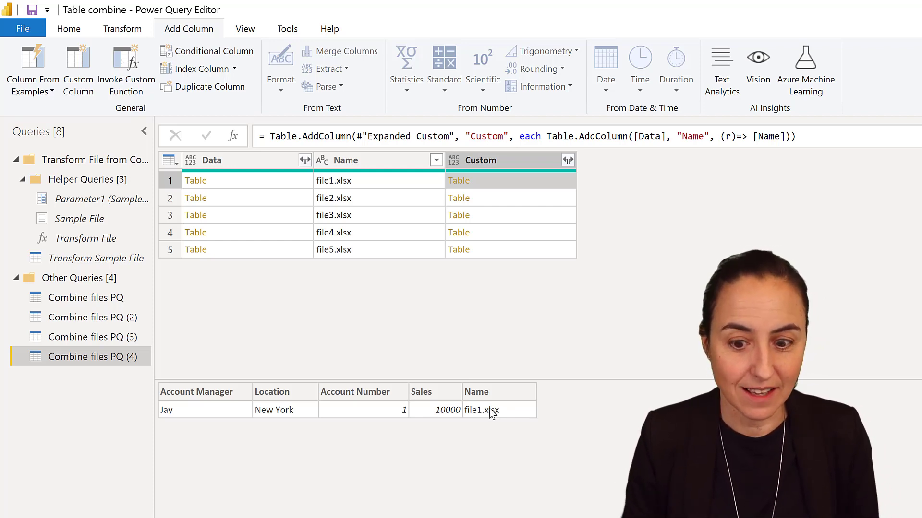
# - Keep only the Custom column, then select the Data reference in Custom1's Table.Combine formula
pyautogui.rightClick(512, 161)
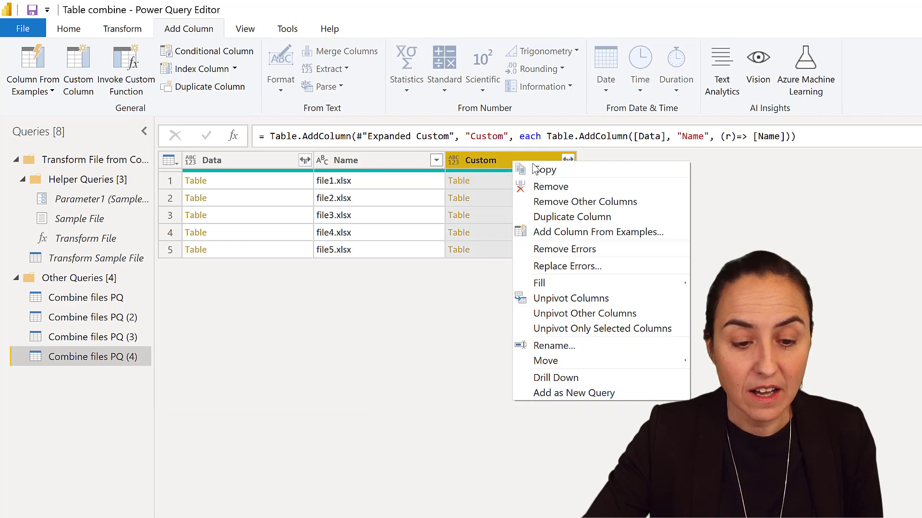
pyautogui.click(589, 201)
pyautogui.click(722, 430)
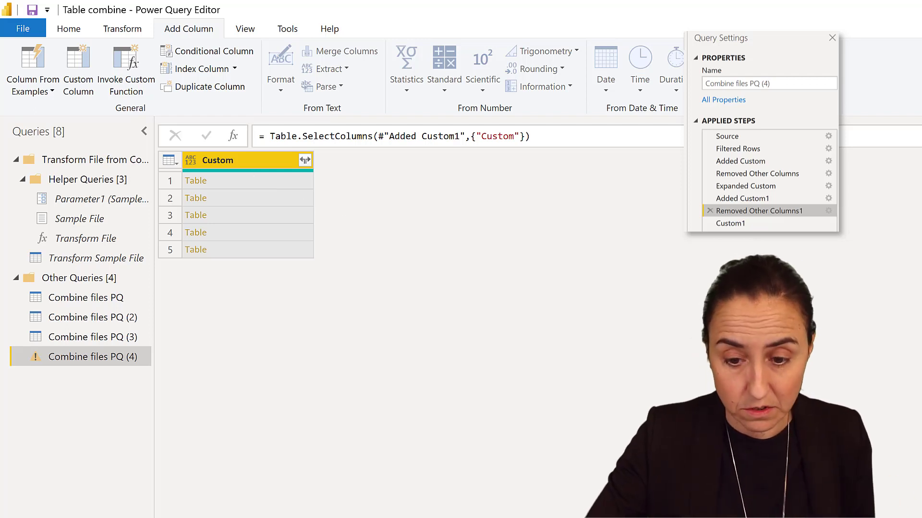
pyautogui.click(730, 223)
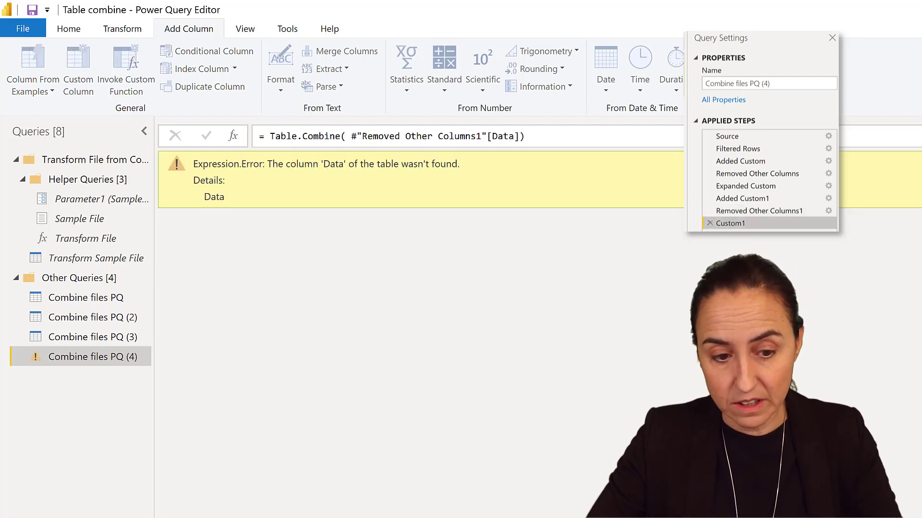
pyautogui.doubleClick(500, 136)
# - Point the combine formula at the Custom column: Table.Combine(#"Removed Other Columns1"[Custom])
pyautogui.write('Custom')
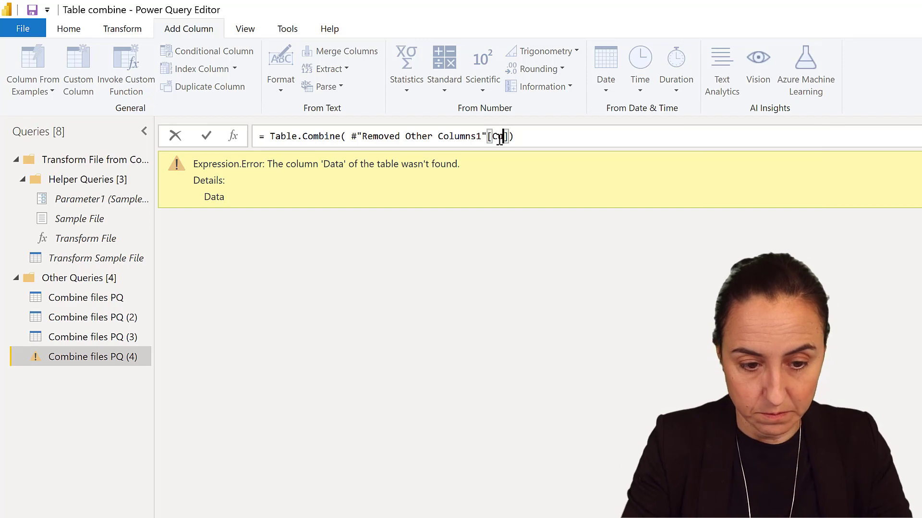
pyautogui.press('Return')
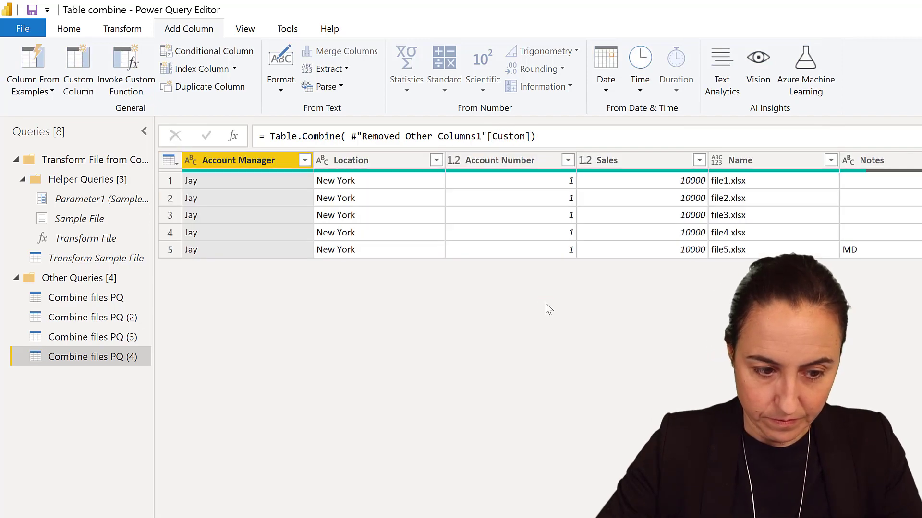